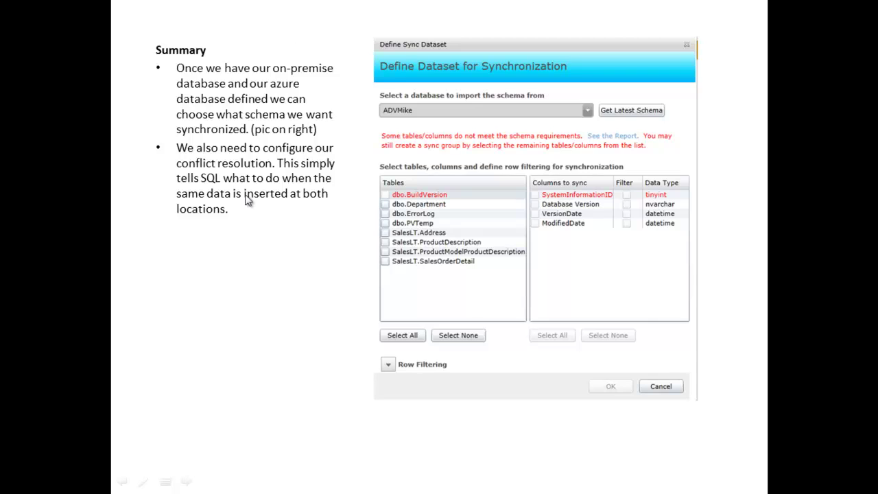
# Step: Finish the remaining Data Sync slides and switch from PowerPoint to SQL Server Management Studio
pyautogui.click(246, 196)
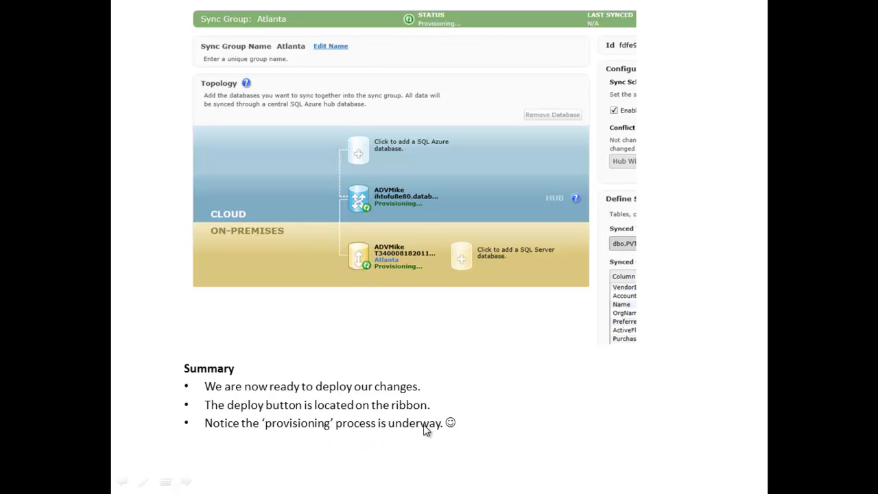
pyautogui.click(421, 333)
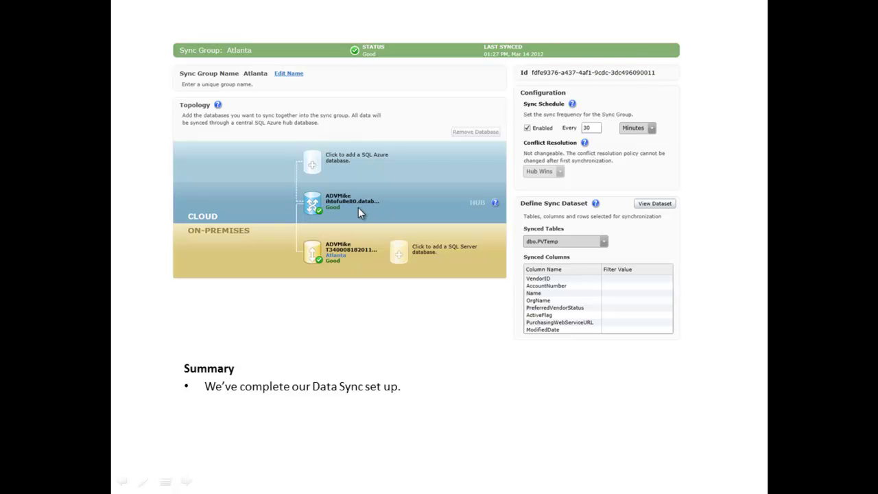
pyautogui.click(374, 339)
pyautogui.click(374, 339)
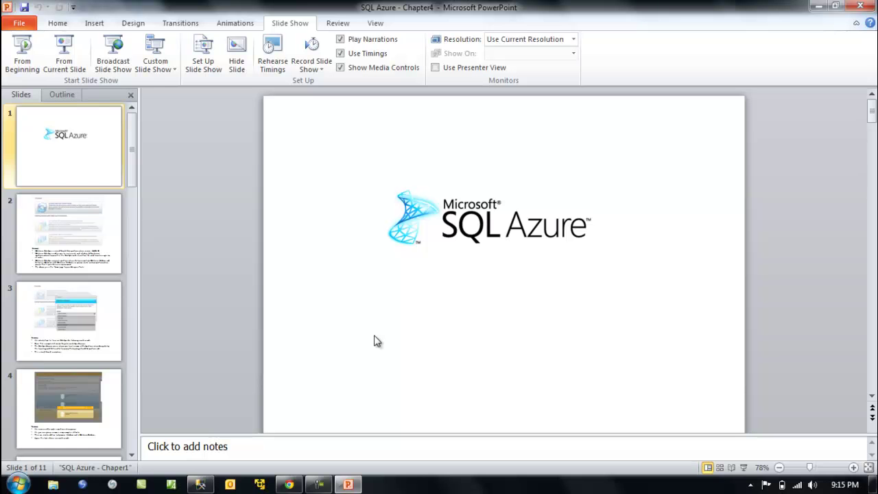
pyautogui.click(818, 6)
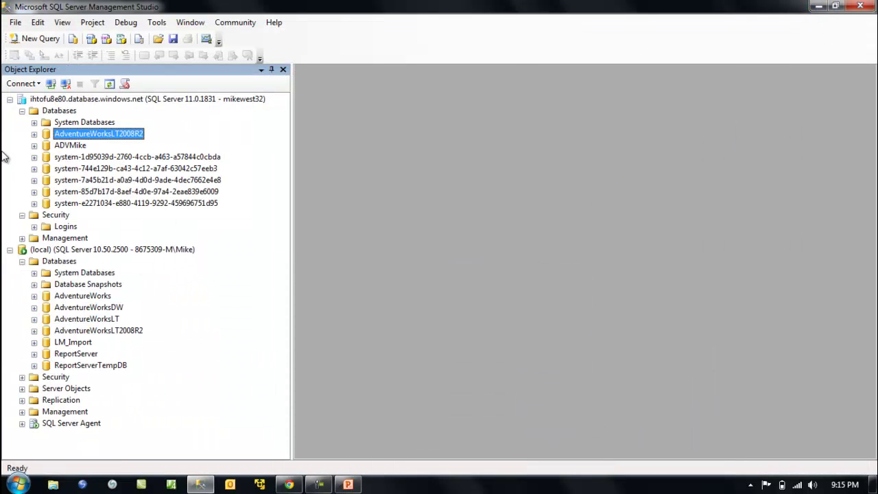
# Step: Examine the tables of the ADVMike database on the SQL Azure server, then collapse the database again
pyautogui.click(65, 322)
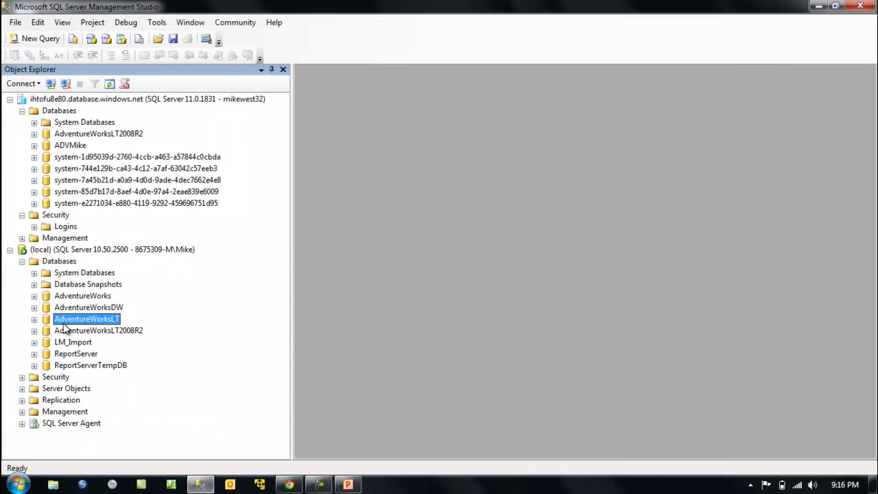
pyautogui.click(101, 168)
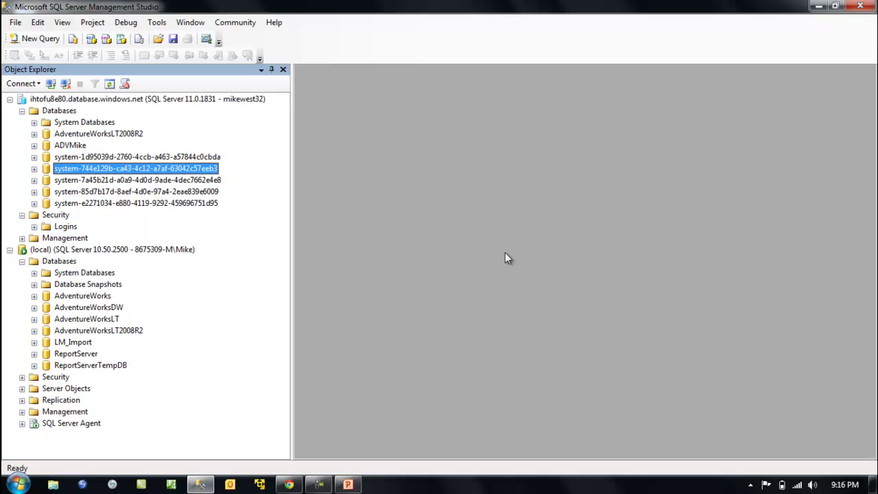
pyautogui.click(34, 145)
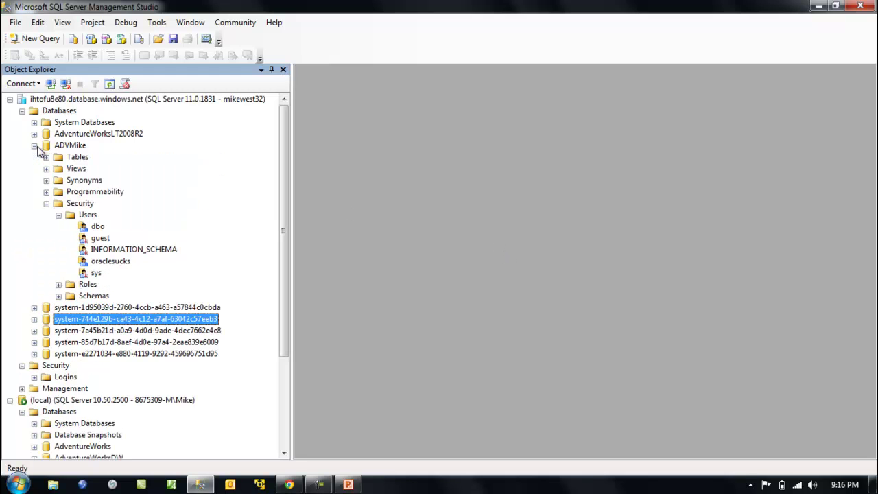
pyautogui.click(45, 203)
pyautogui.click(46, 156)
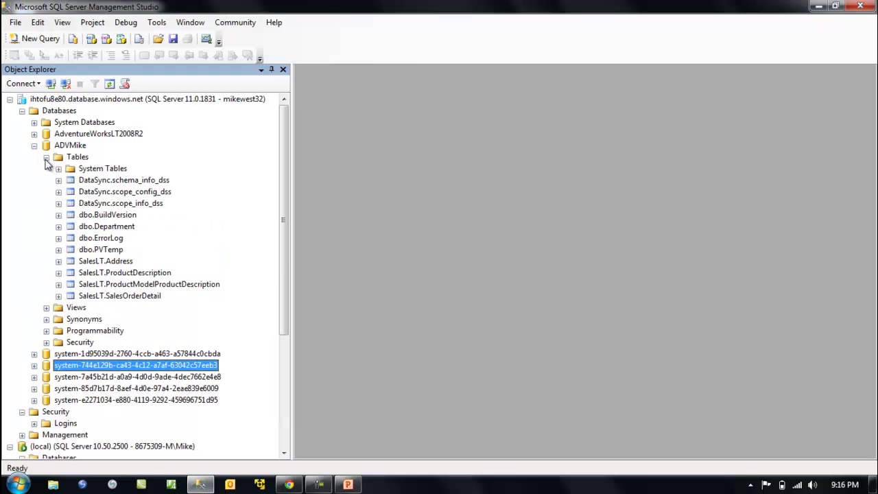
pyautogui.click(120, 262)
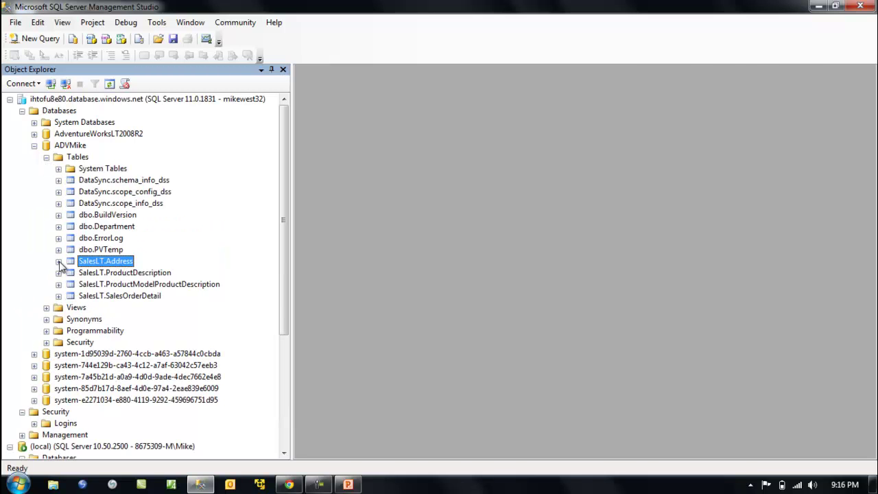
pyautogui.click(34, 146)
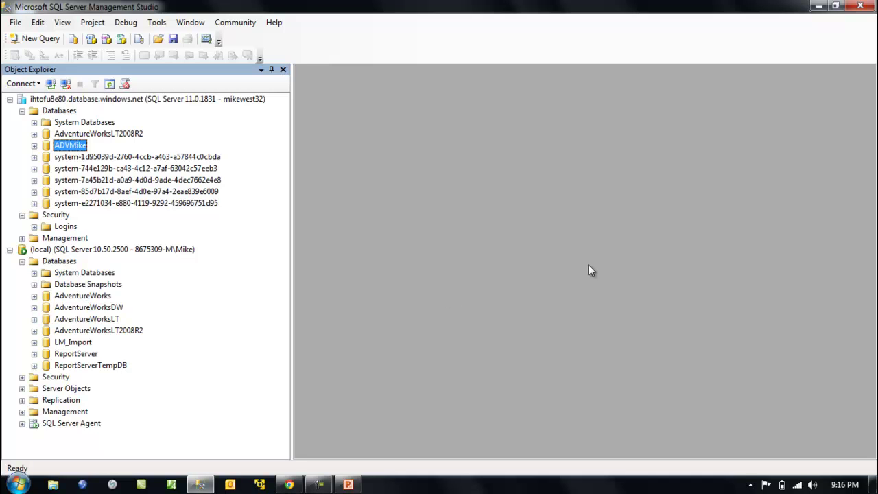
pyautogui.click(318, 484)
pyautogui.click(320, 484)
# Step: Switch to the Azure portal in Chrome and create a sync group named Atlanta between on-premise and SQL Azure databases
pyautogui.click(289, 484)
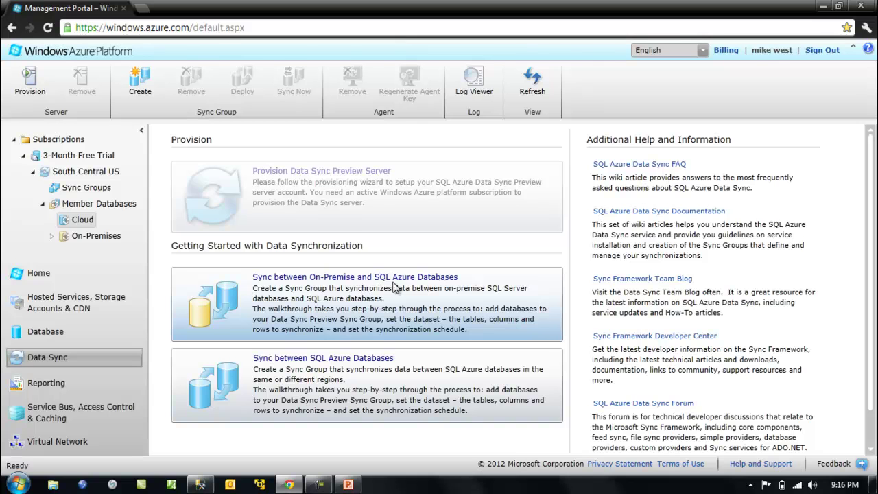
pyautogui.click(391, 284)
pyautogui.click(328, 174)
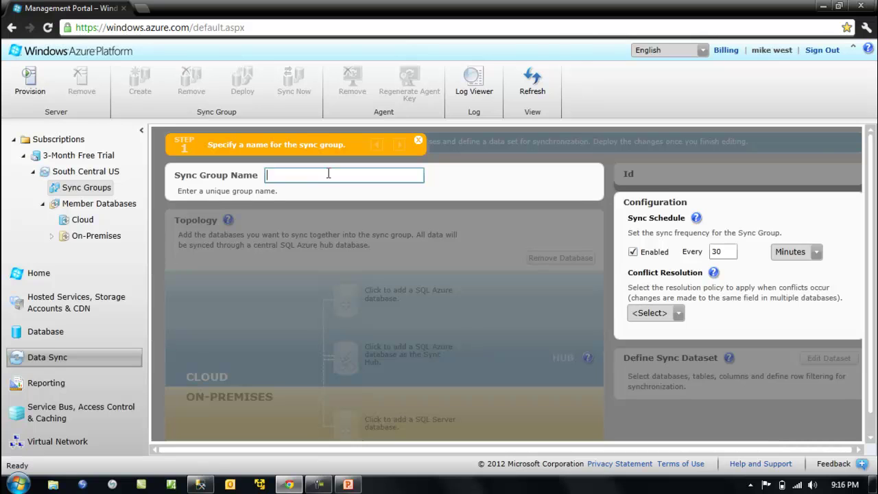
pyautogui.write('Atlanta')
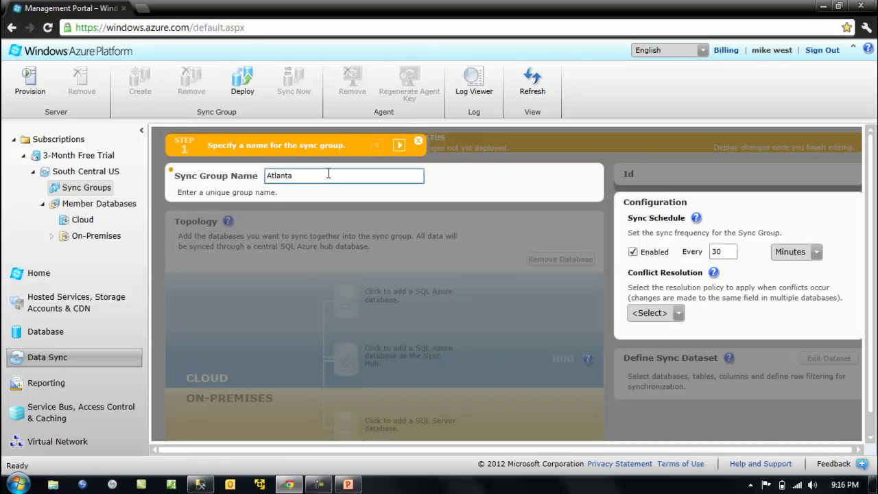
pyautogui.click(395, 258)
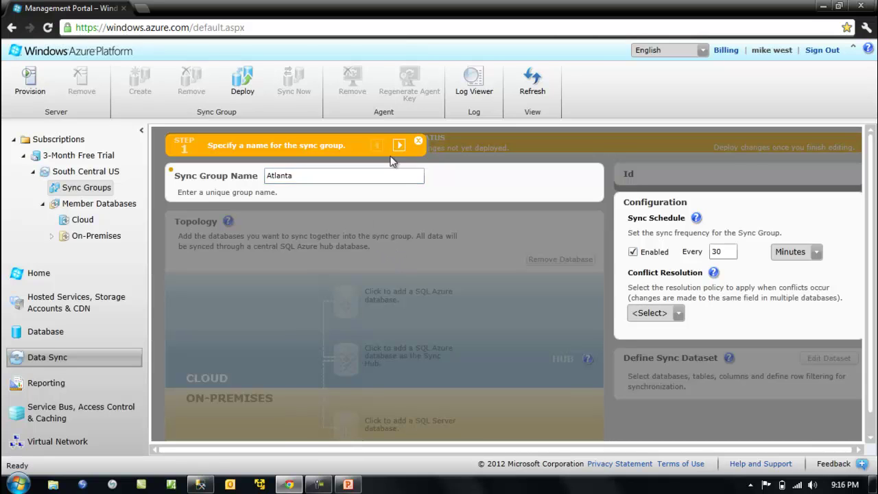
pyautogui.click(399, 145)
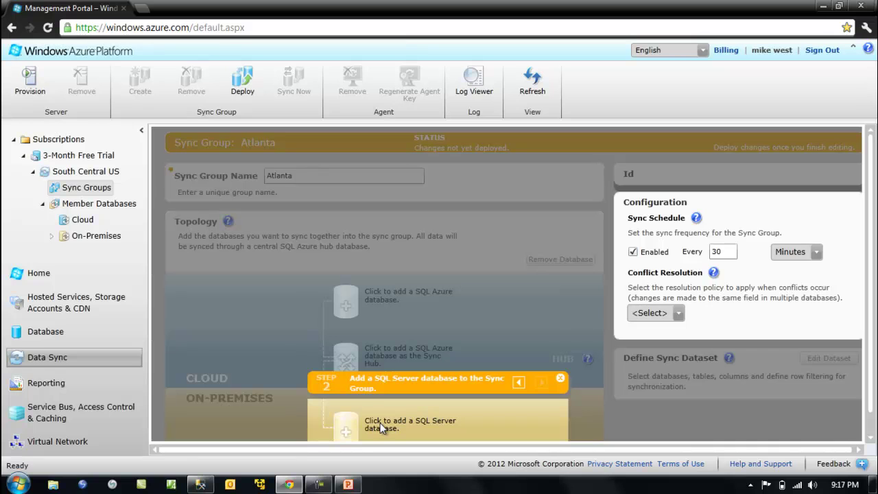
# Step: Begin adding a new SQL Server database to the sync group, choosing to install a new agent for it
pyautogui.click(347, 429)
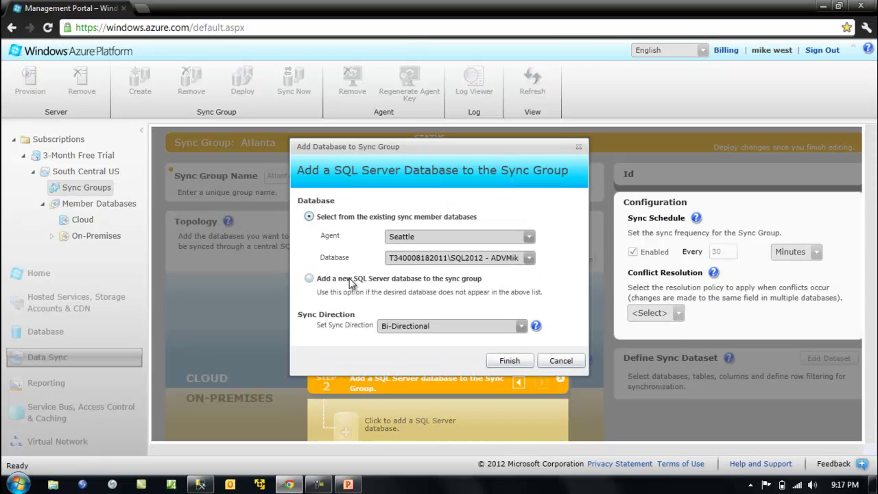
pyautogui.click(381, 279)
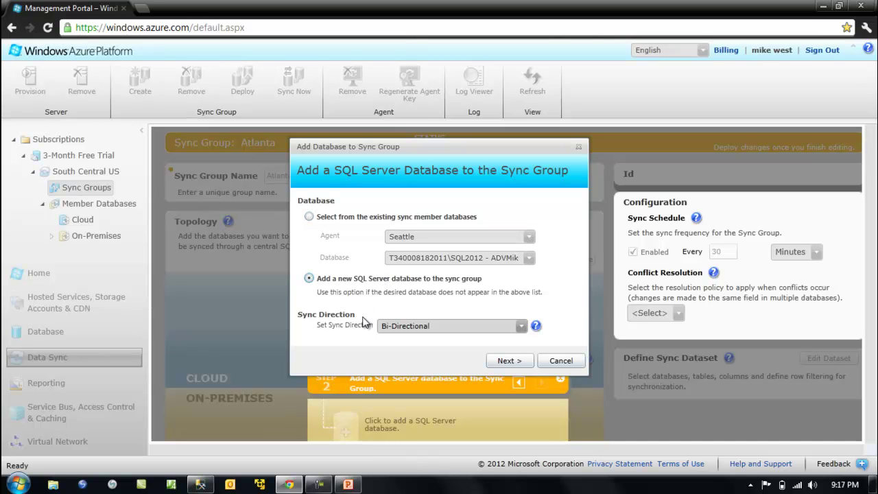
pyautogui.click(505, 361)
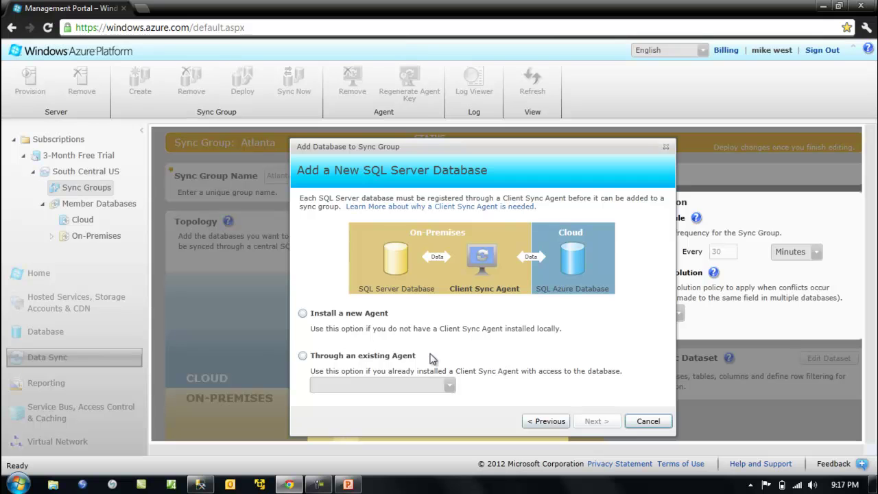
pyautogui.click(374, 317)
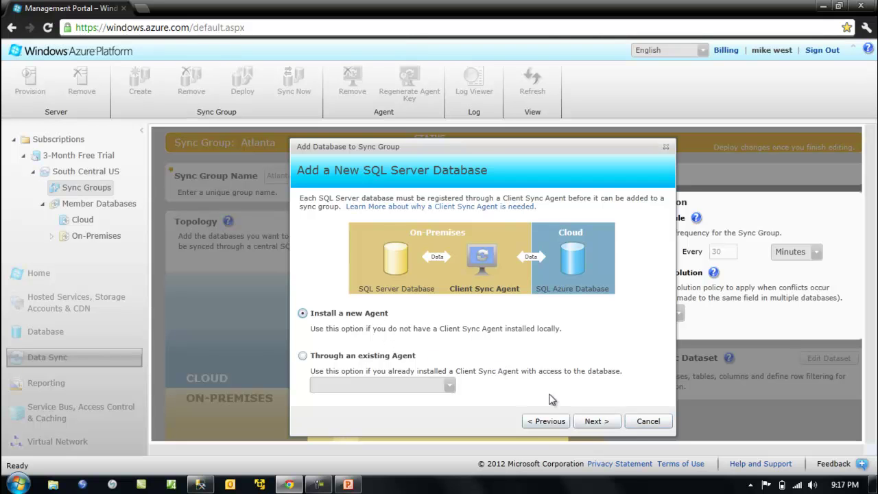
pyautogui.click(597, 421)
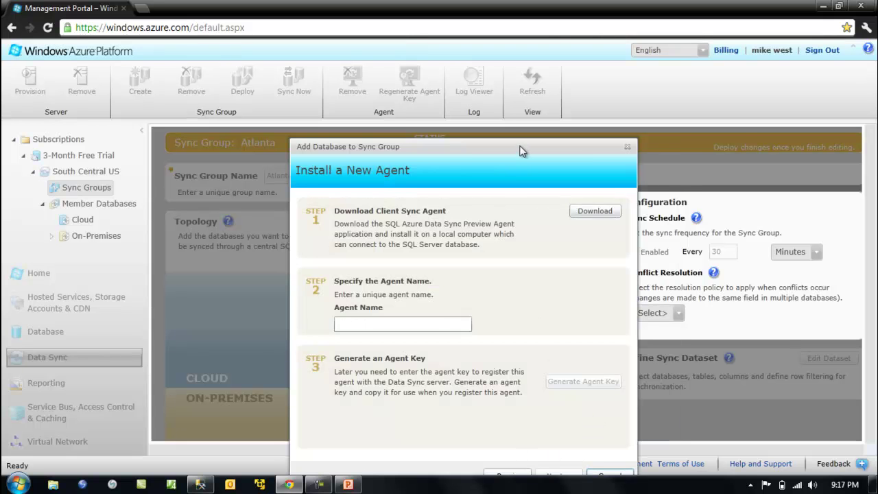
pyautogui.moveTo(519, 147); pyautogui.dragTo(491, 88)
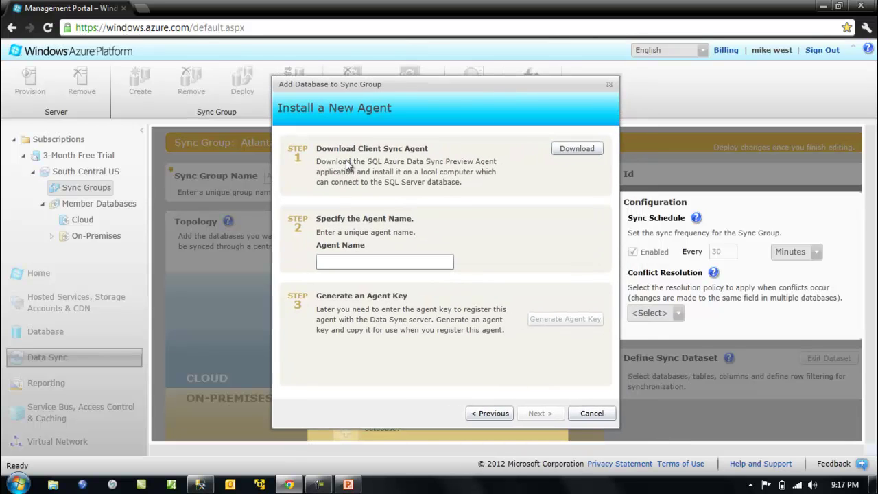
# Step: Download the Client Sync Agent installer SQLAzureDataSyncAgent-Preview-ENU.msi from the Microsoft Download Center
pyautogui.click(576, 148)
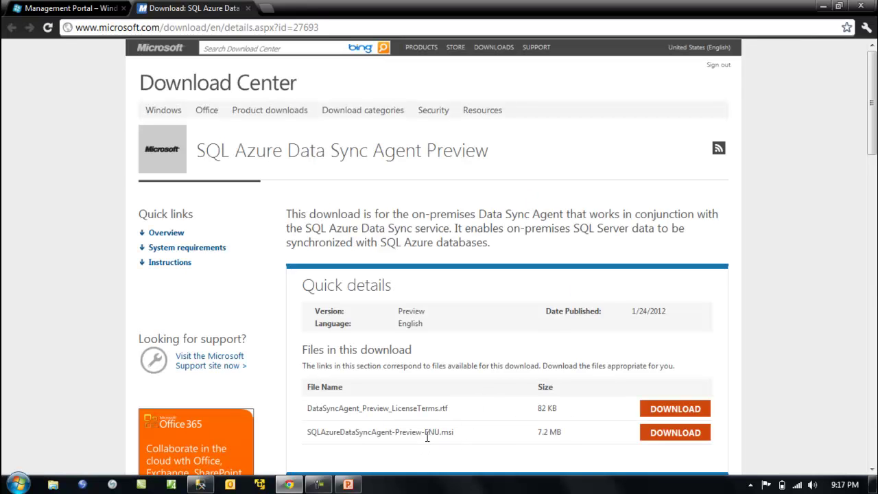
pyautogui.click(669, 433)
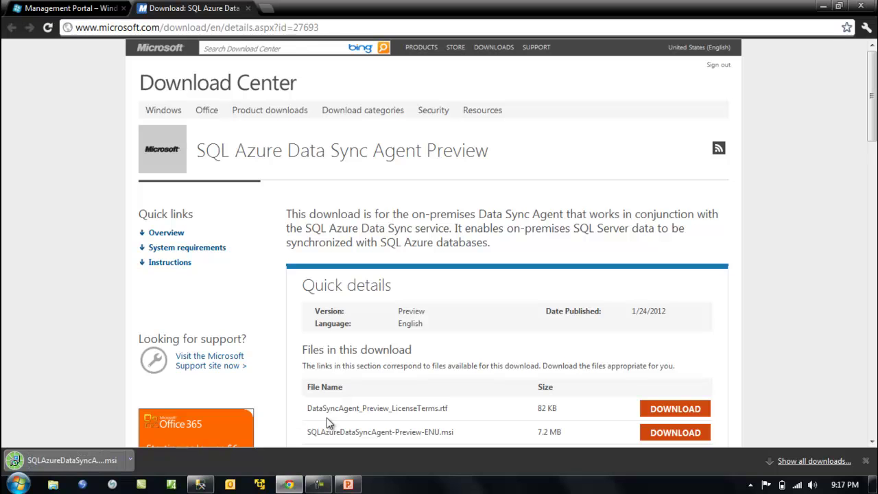
pyautogui.click(52, 14)
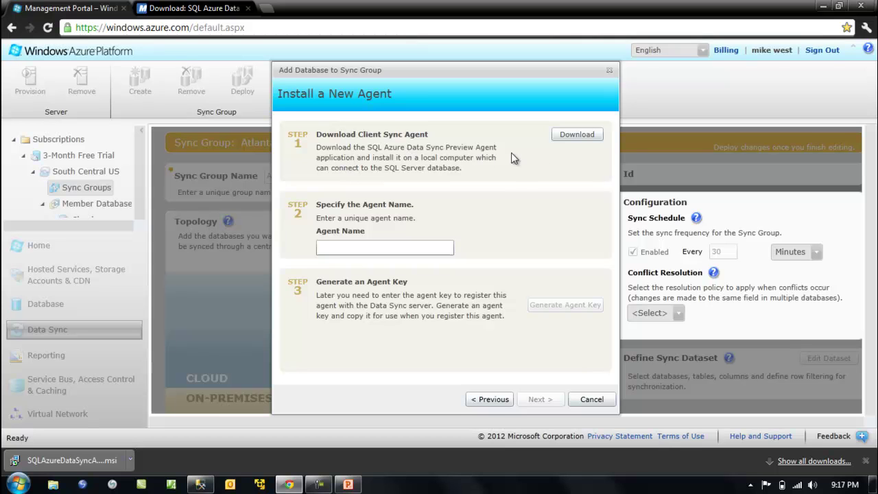
pyautogui.click(402, 247)
pyautogui.click(191, 8)
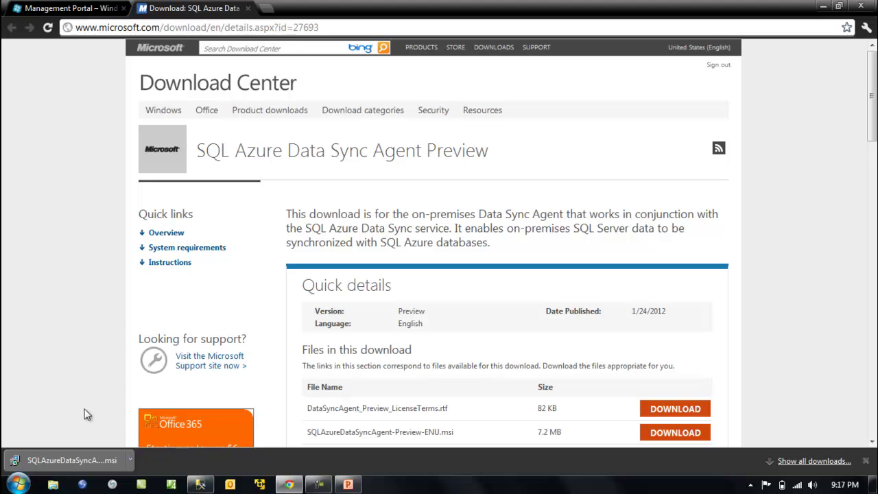
# Step: Run the downloaded Data Sync Agent installer and accept its license agreement
pyautogui.click(68, 460)
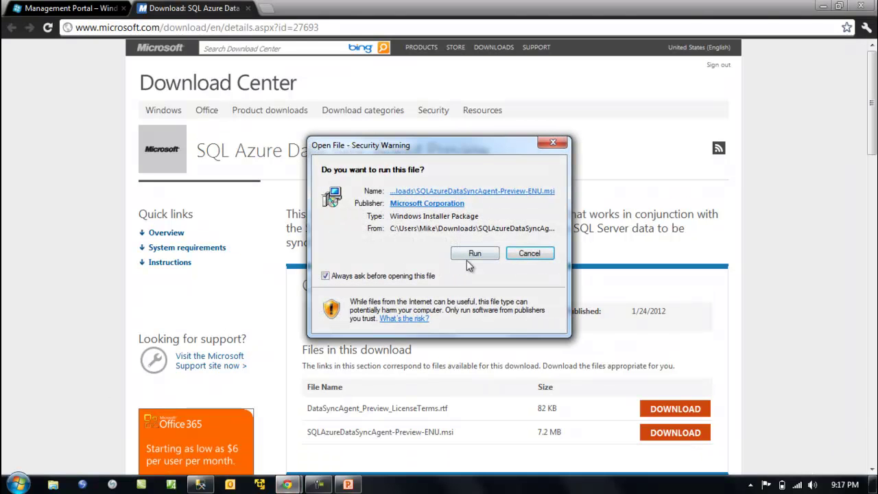
pyautogui.click(480, 255)
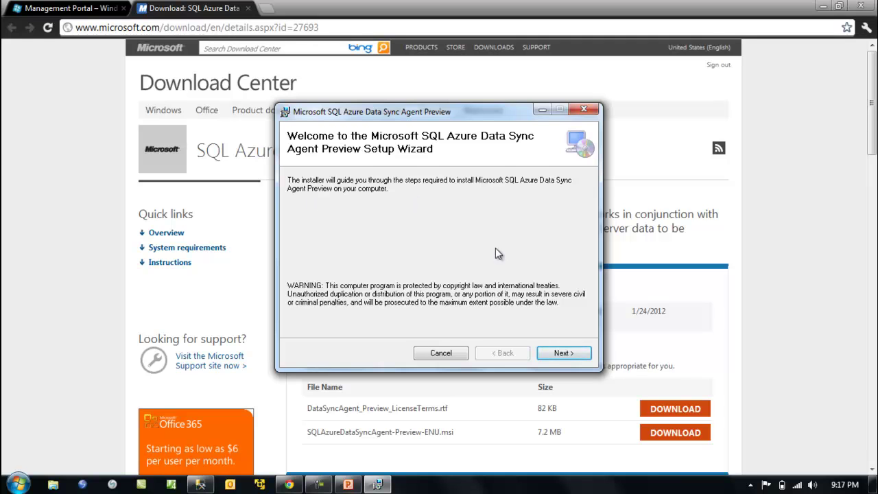
pyautogui.click(539, 355)
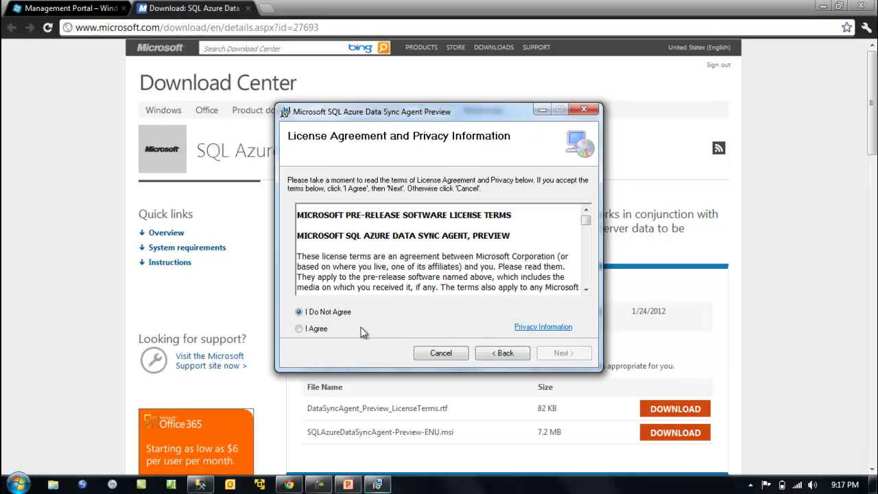
pyautogui.click(299, 329)
pyautogui.click(563, 355)
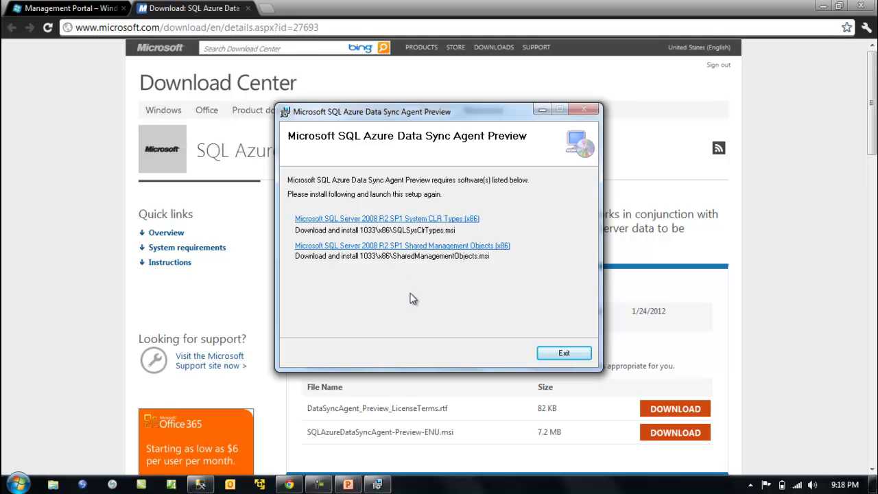
# Step: Open the download page for the SQL Server 2008 R2 SP1 System CLR Types (x86) prerequisite and review its file list
pyautogui.click(448, 220)
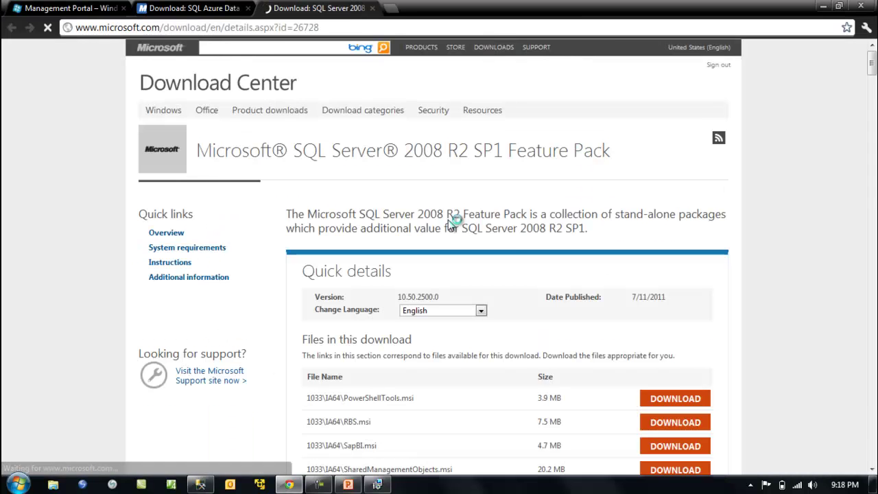
pyautogui.scroll(-1, 789, 326)
pyautogui.scroll(-1, 811, 331)
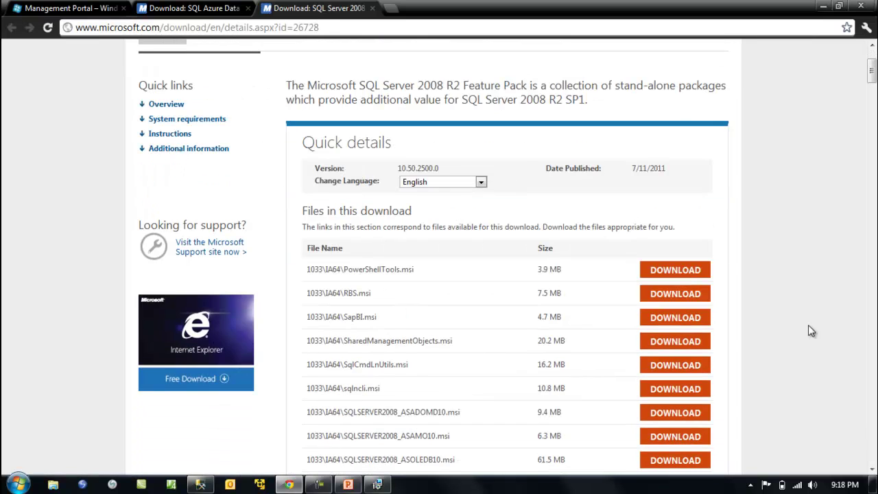
pyautogui.scroll(-1, 811, 332)
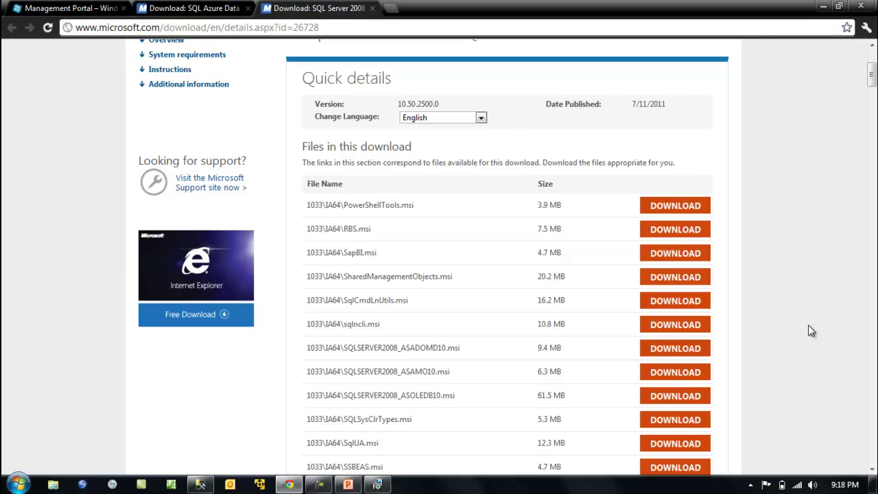
pyautogui.click(160, 11)
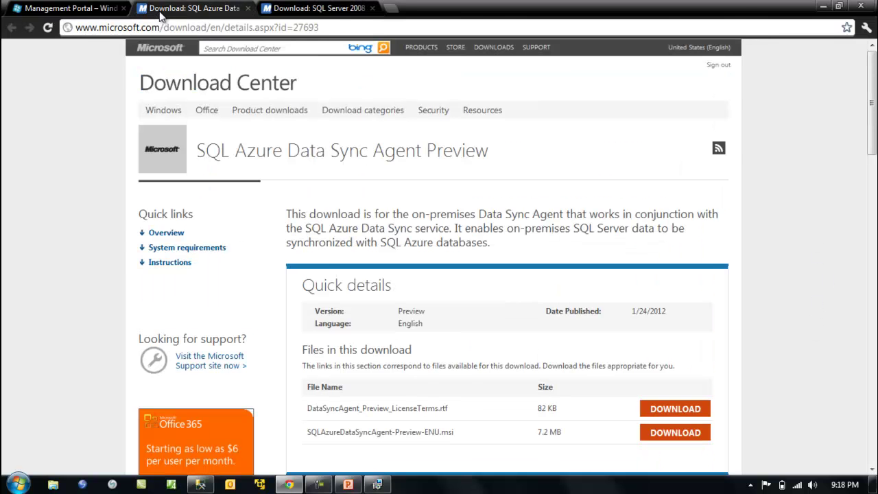
pyautogui.click(68, 13)
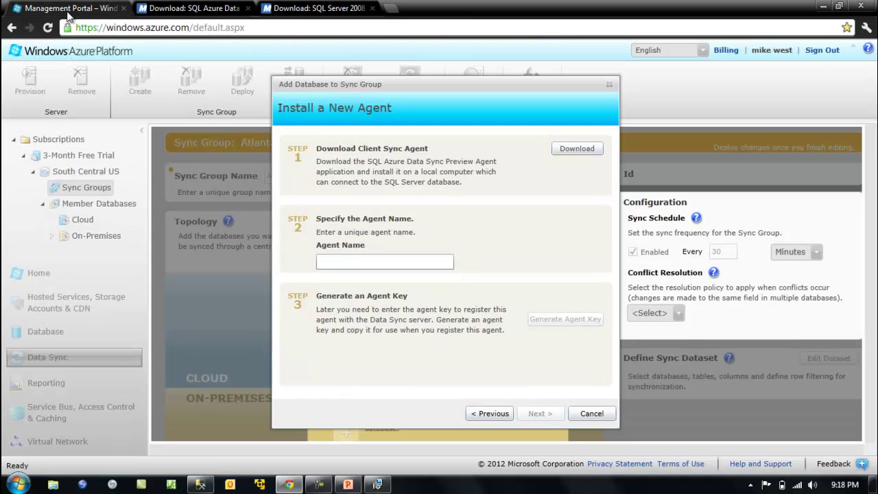
pyautogui.click(319, 10)
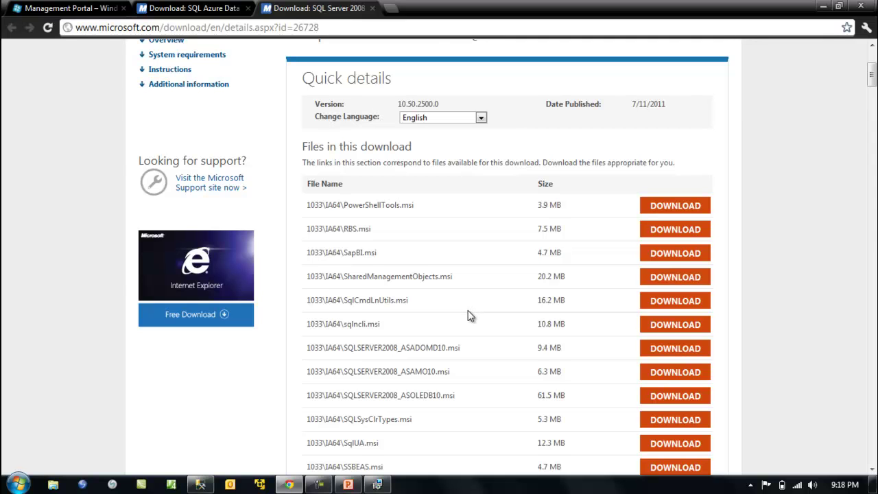
pyautogui.scroll(-1, 381, 418)
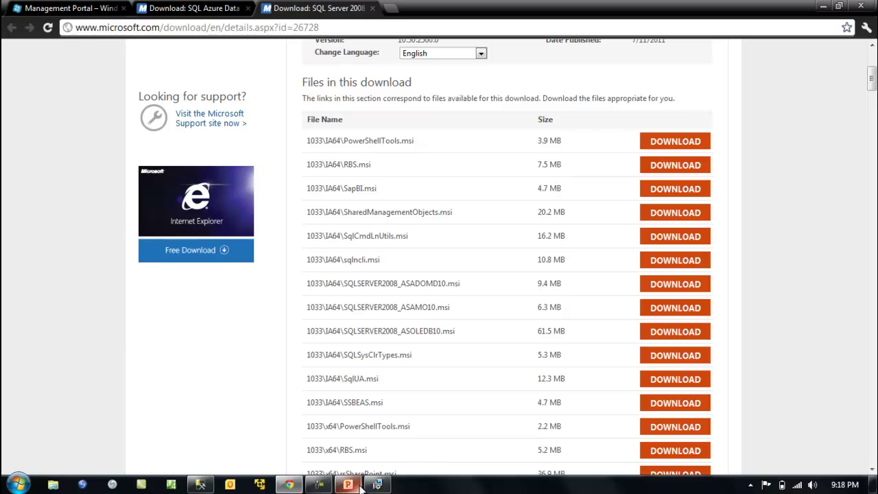
pyautogui.click(319, 484)
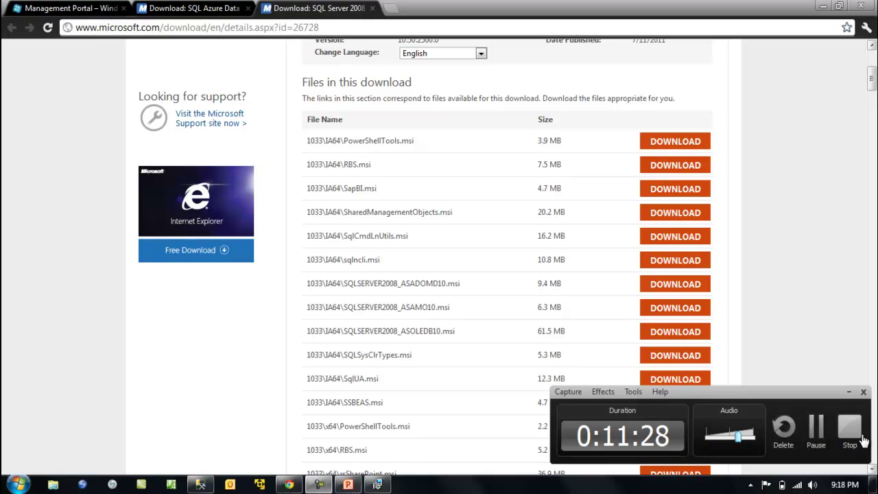